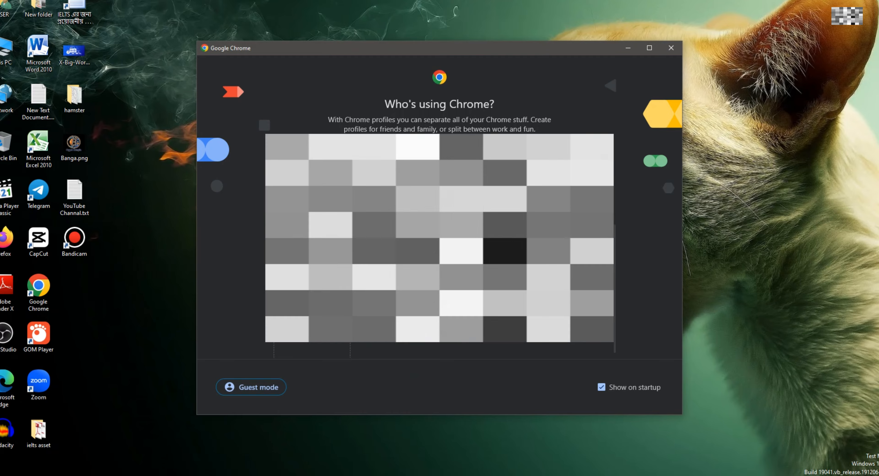
In a Chrome profile, search Google for "Freepik" and open the official freepik.com website from the results.
click(398, 239)
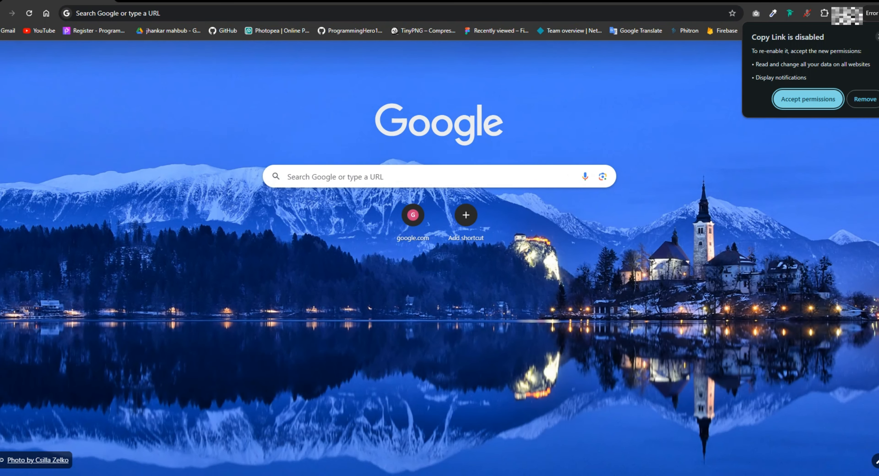
click(30, 13)
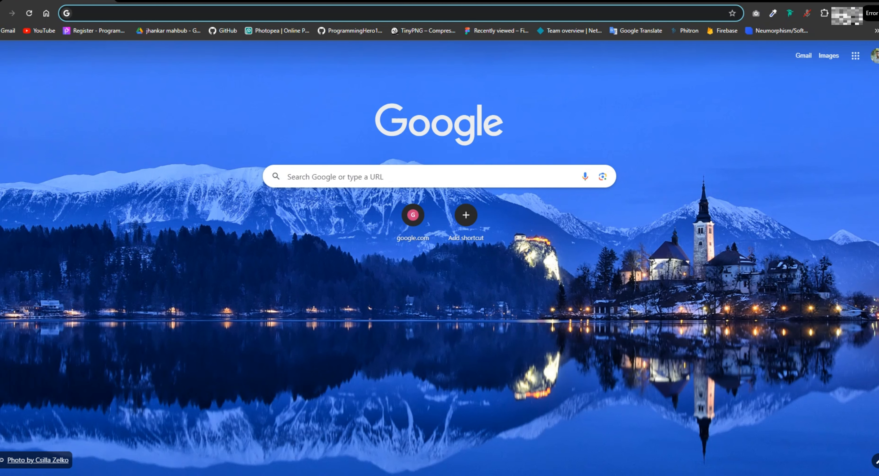
click(392, 177)
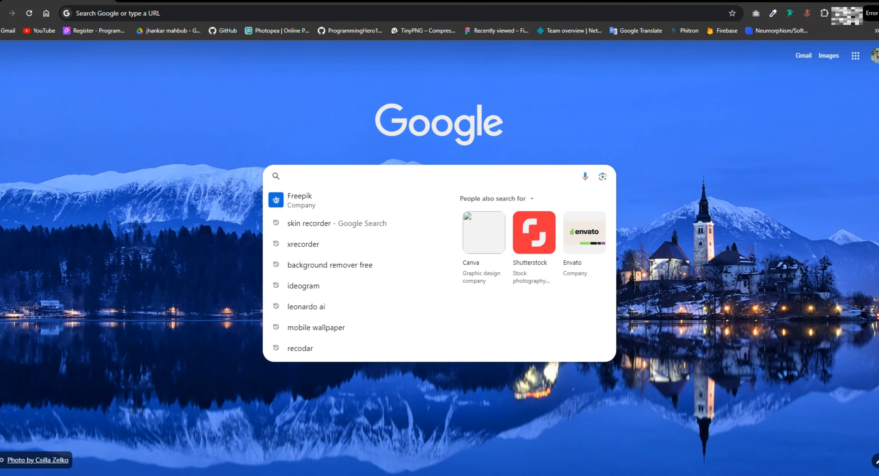
text(F)
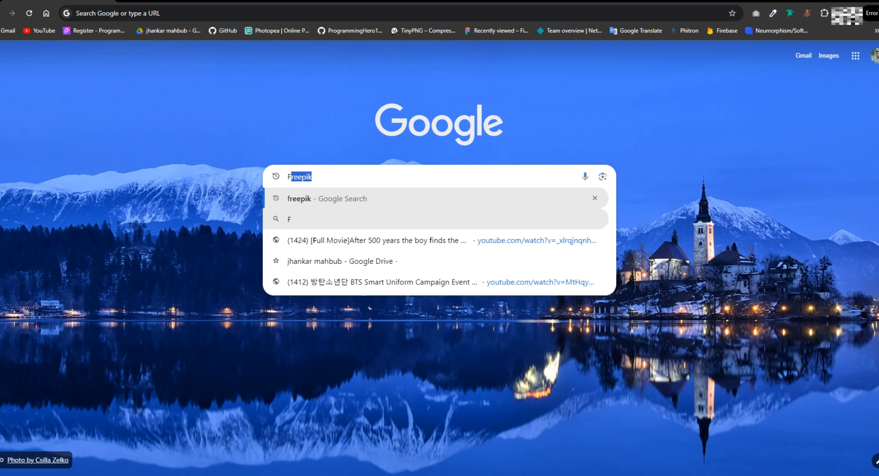
text(reepik)
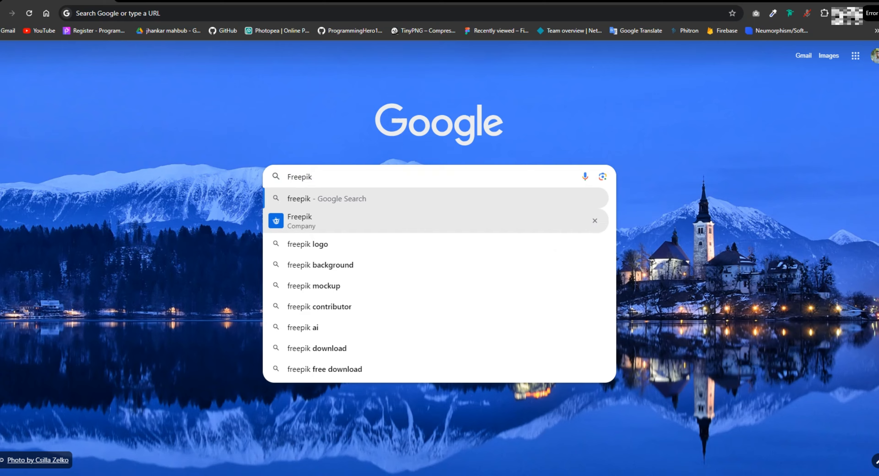
key(Return)
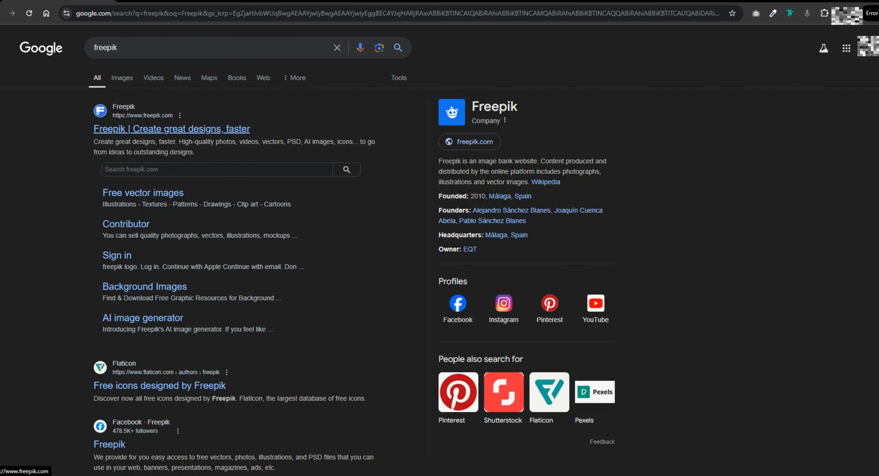
click(172, 129)
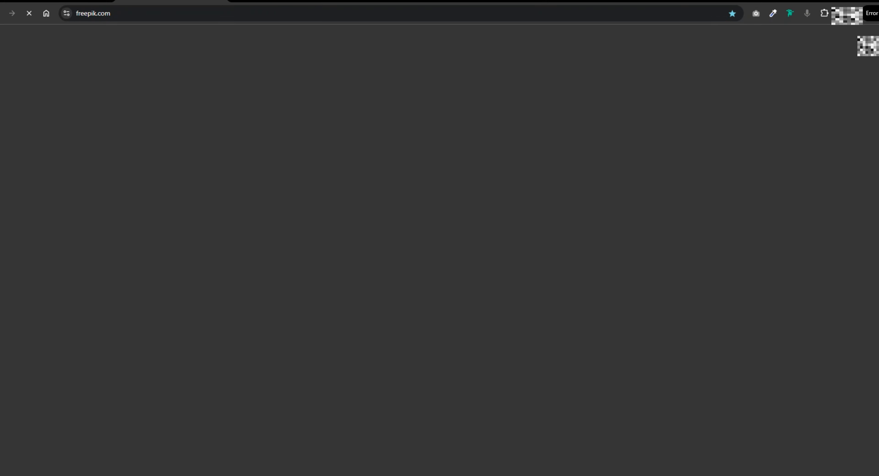
Look through the Freepik homepage, including its free tools, asset categories, Designers' faves and collections.
scroll(440, 245, down, 6)
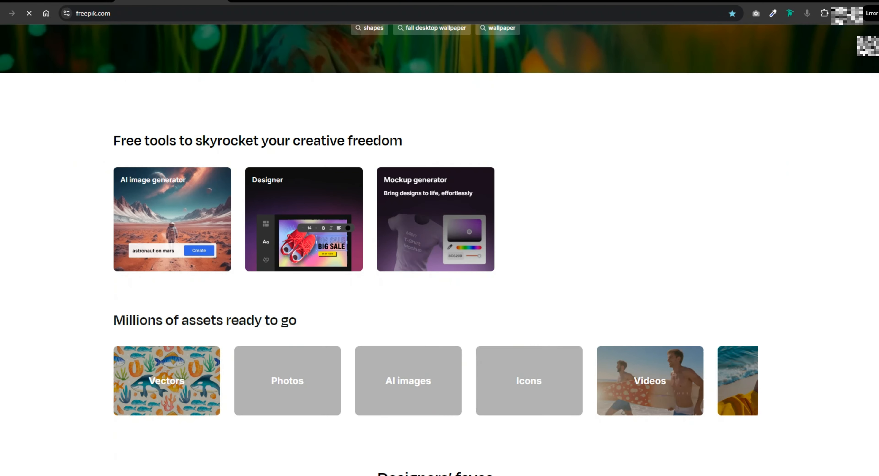
scroll(529, 184, down, 12)
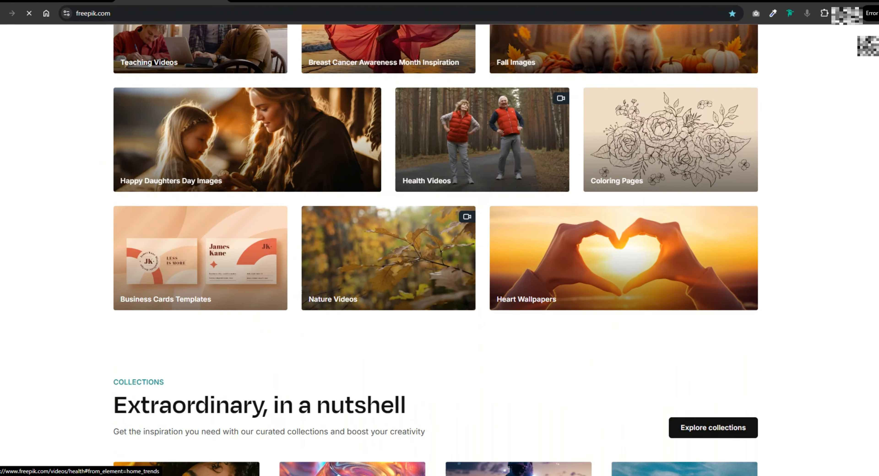
scroll(440, 239, down, 10)
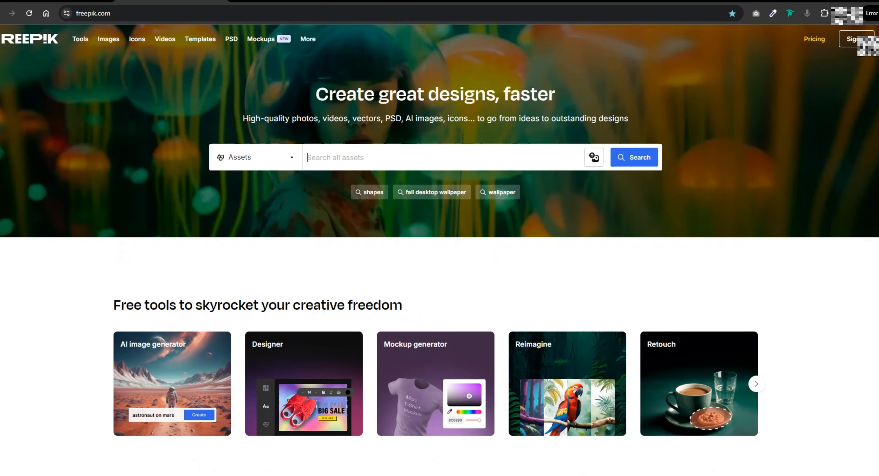
scroll(439, 249, down, 12)
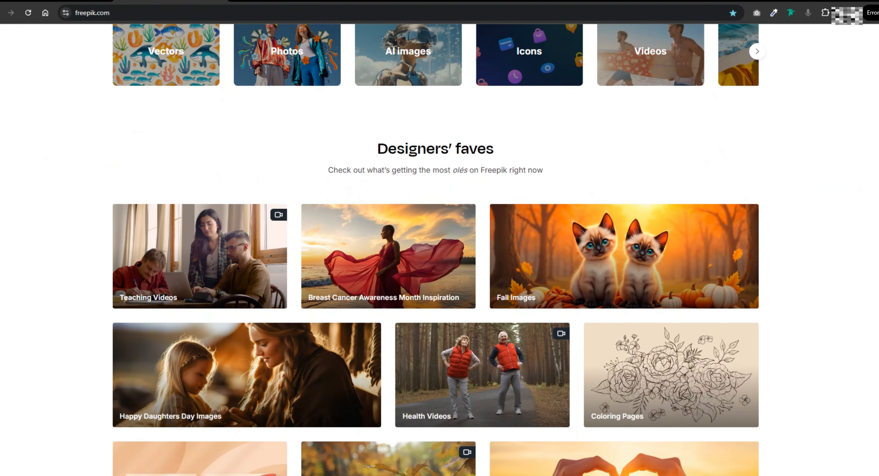
scroll(410, 191, down, 4)
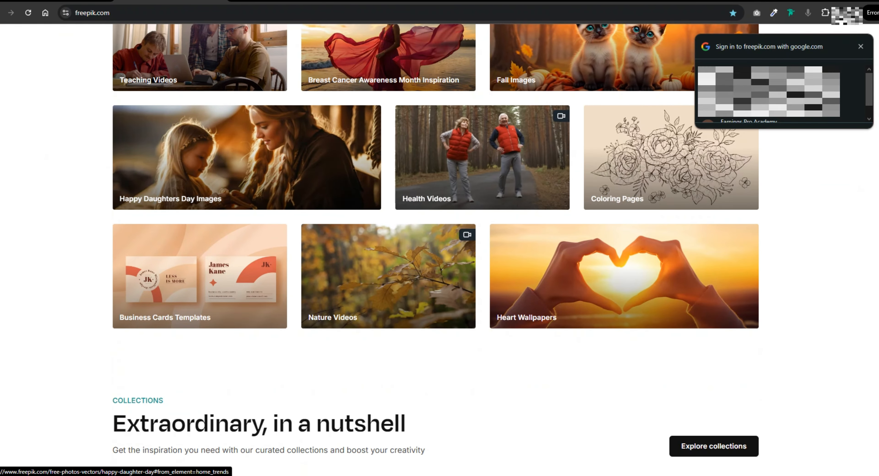
scroll(410, 191, up, 5)
scroll(440, 239, up, 6)
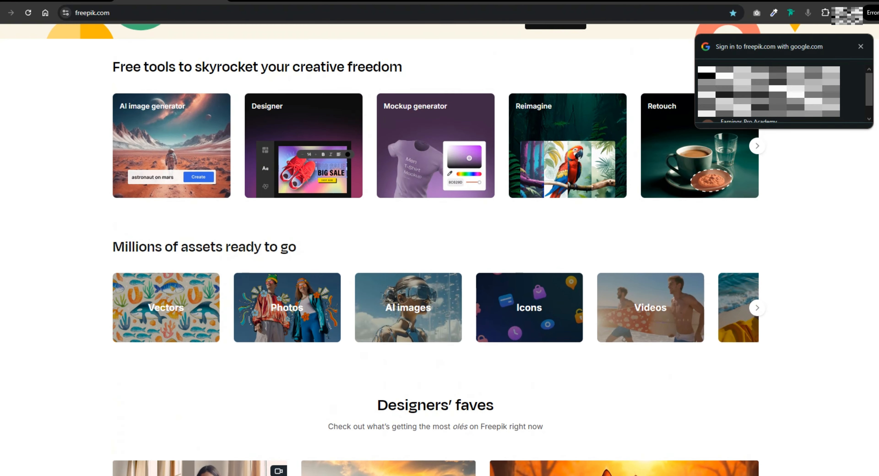
scroll(439, 239, up, 6)
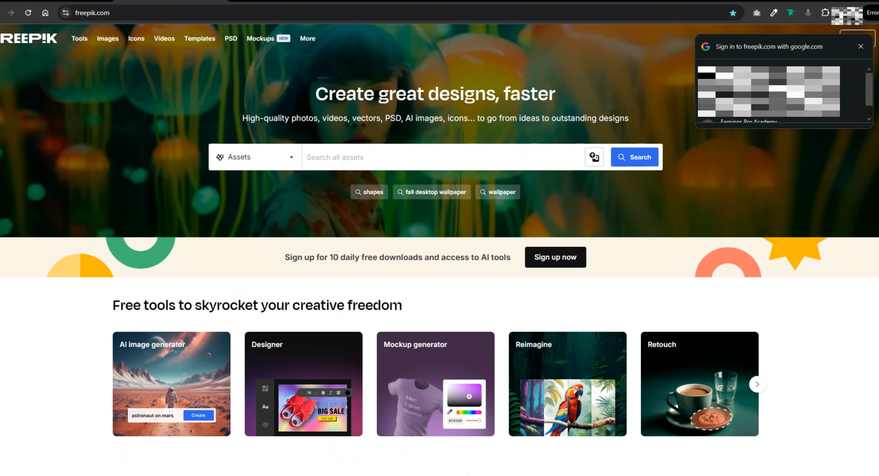
scroll(440, 239, down, 5)
scroll(439, 239, up, 6)
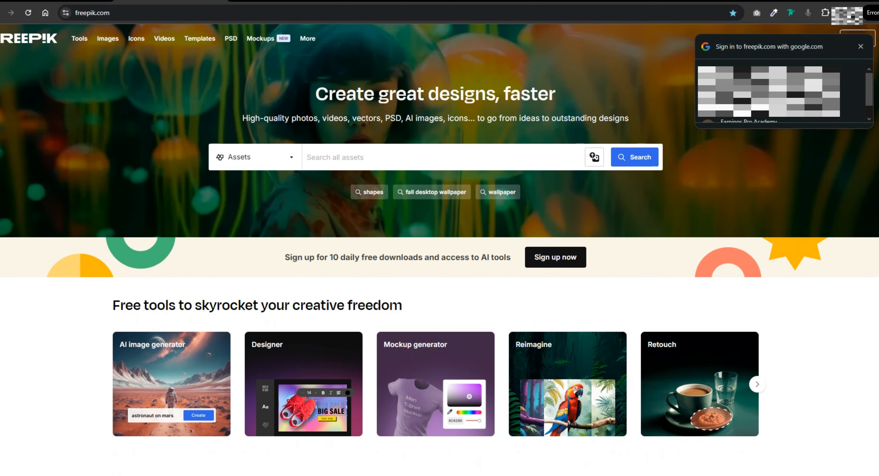
Return to the Google results, search for "freepik contributor" and open the Freepik Contributor site.
key(ctrl+shift+Tab)
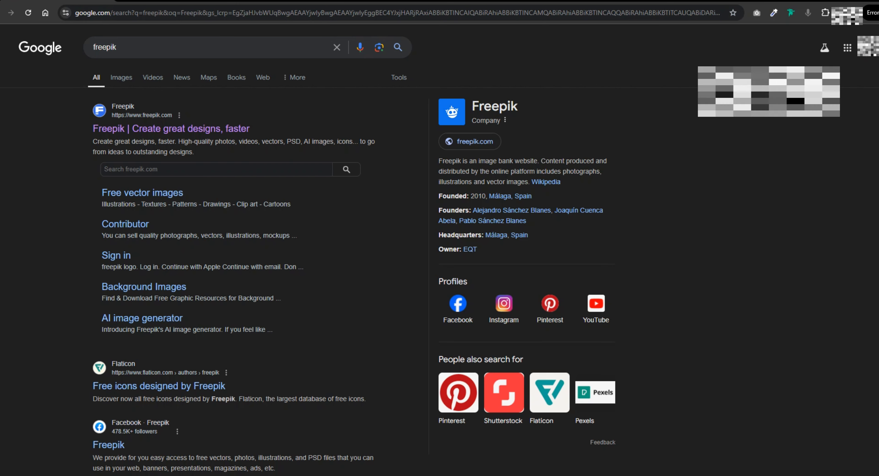
click(118, 48)
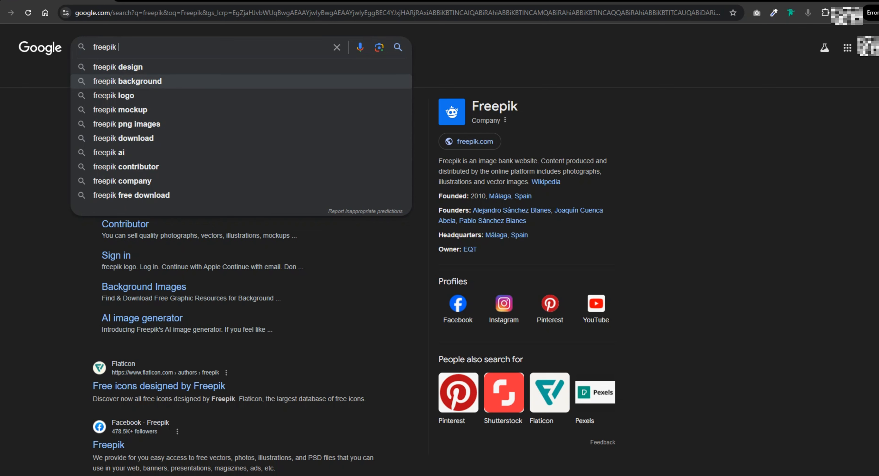
text(co)
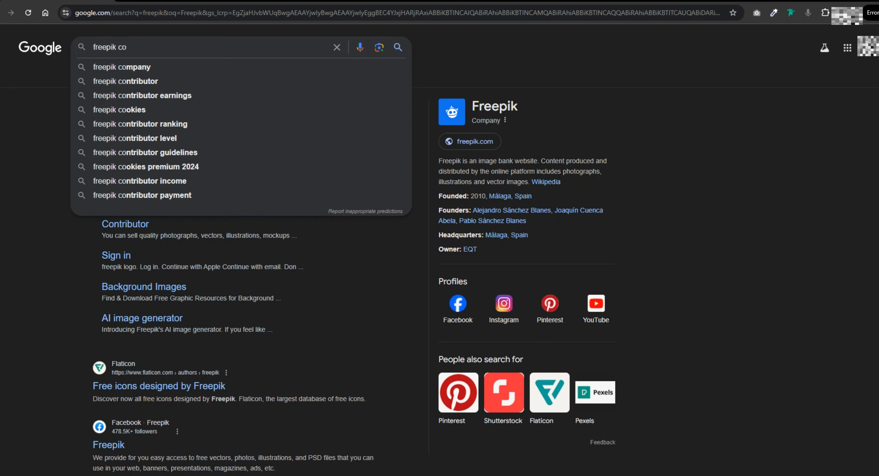
click(126, 82)
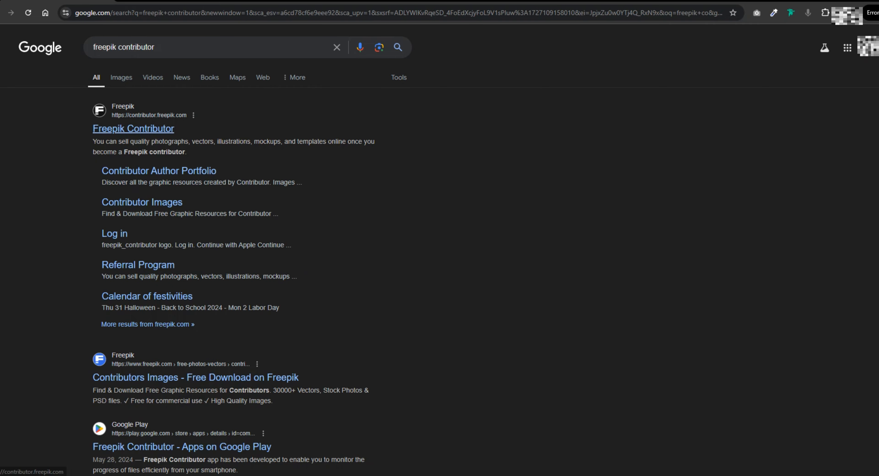
click(133, 129)
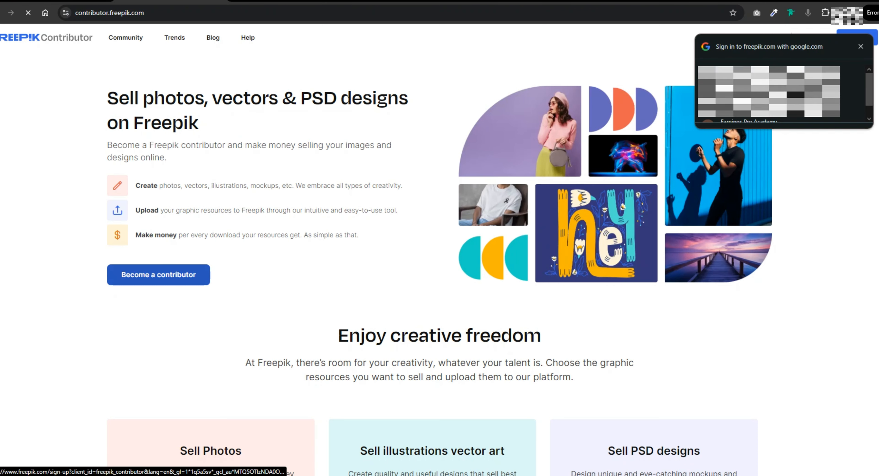
Start becoming a contributor and create the account by continuing with an existing Google account.
click(158, 275)
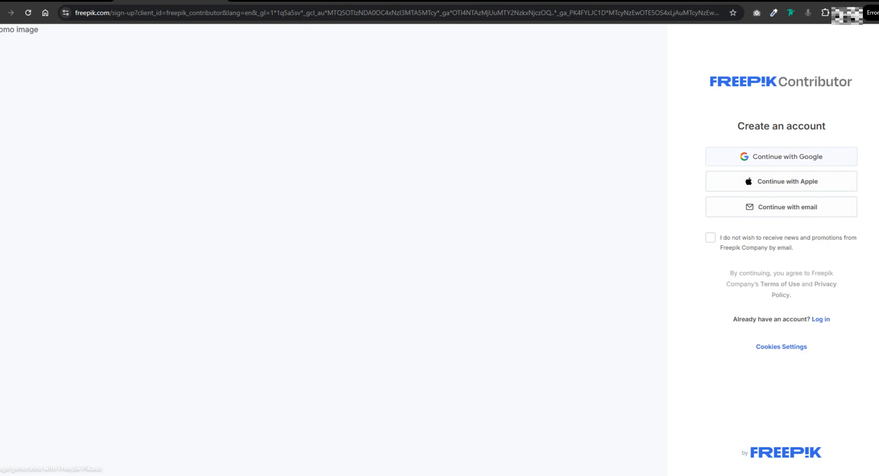
click(782, 157)
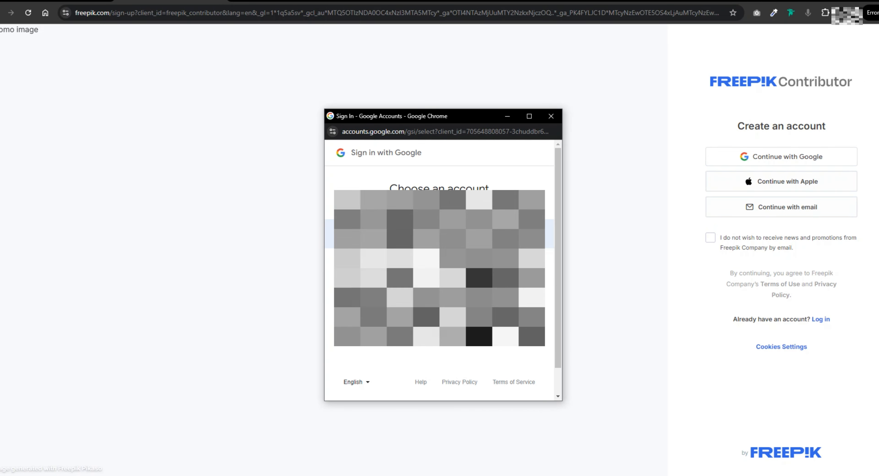
click(439, 234)
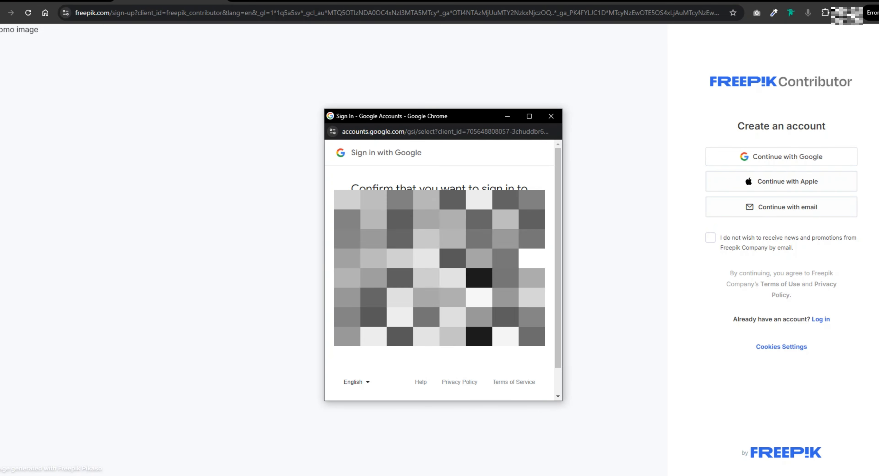
click(495, 324)
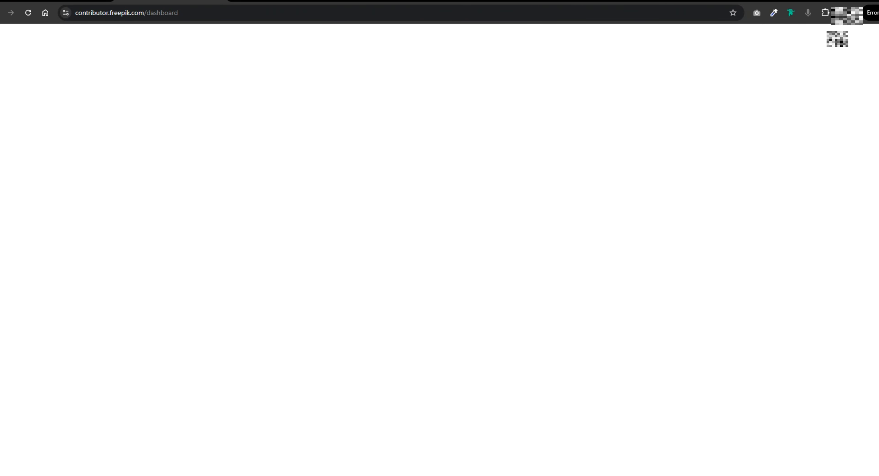
Read through the contributor terms and conditions to near the end and accept them.
scroll(437, 274, down, 15)
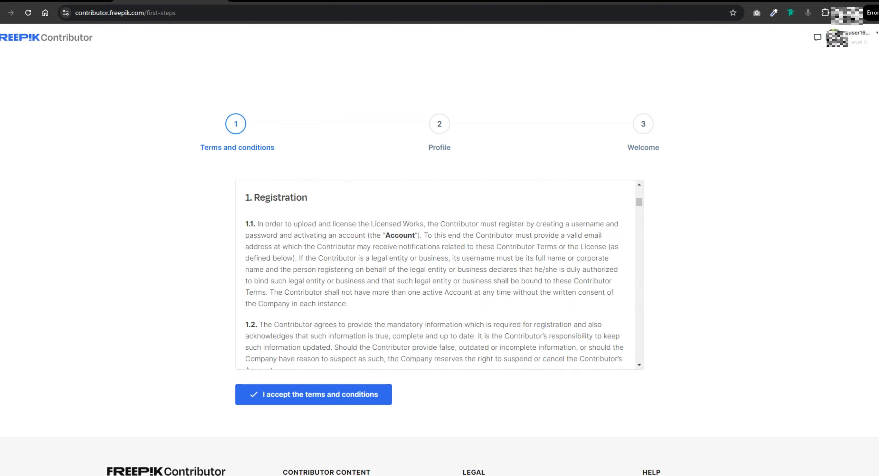
scroll(437, 275, down, 15)
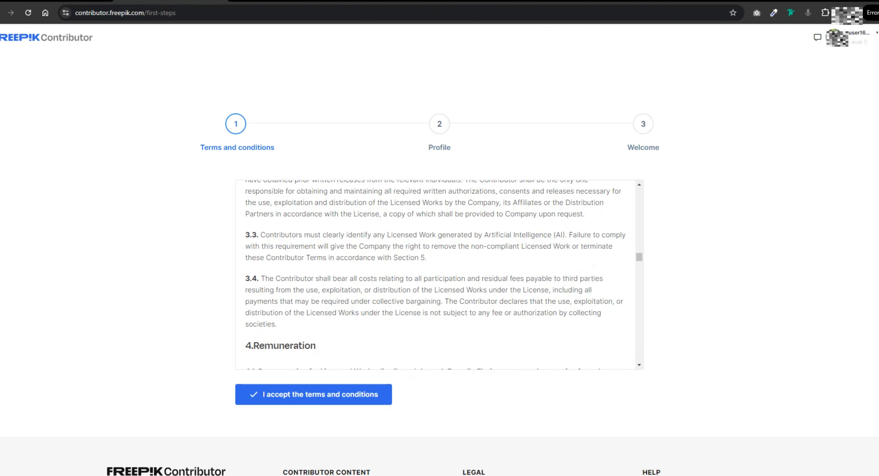
scroll(437, 274, down, 8)
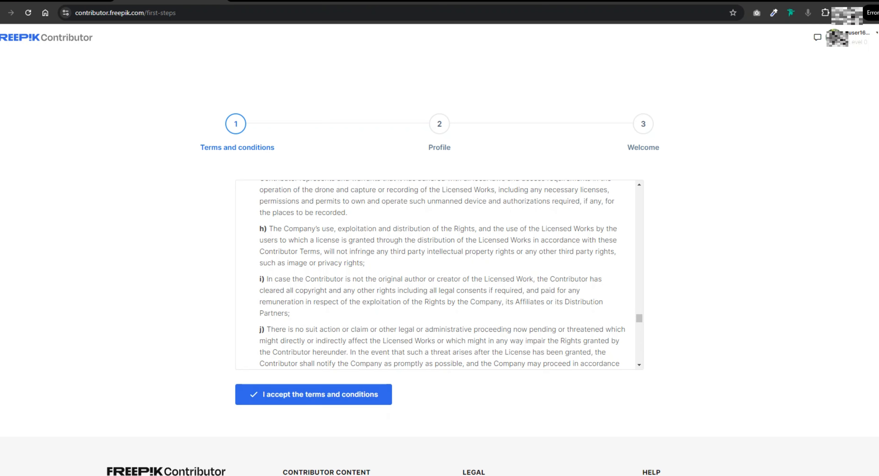
scroll(435, 275, down, 20)
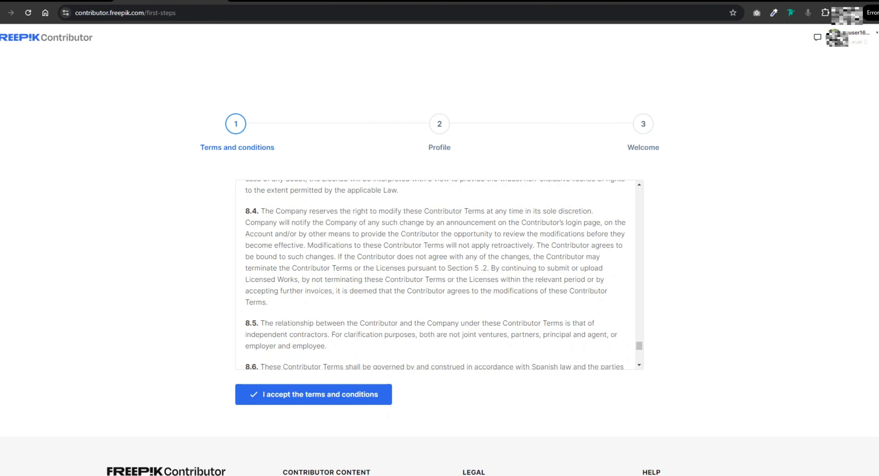
click(313, 394)
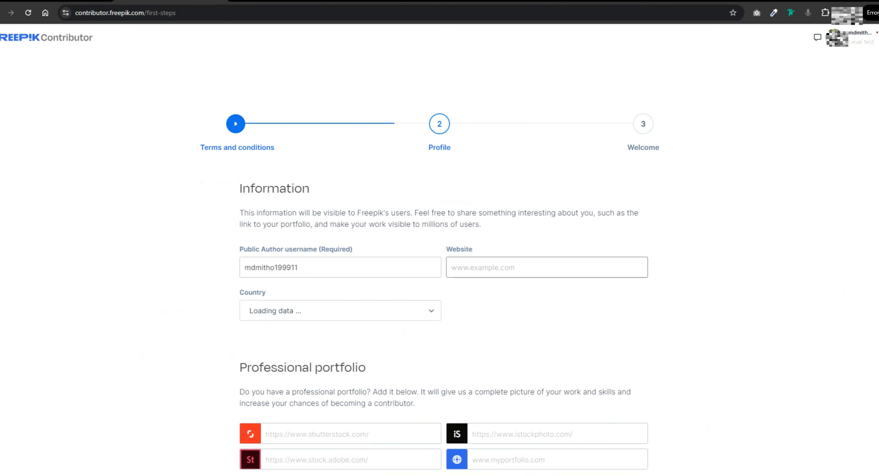
Examine the profile form's sections: Information, Professional portfolio, Social and Notifications.
scroll(439, 266, down, 2)
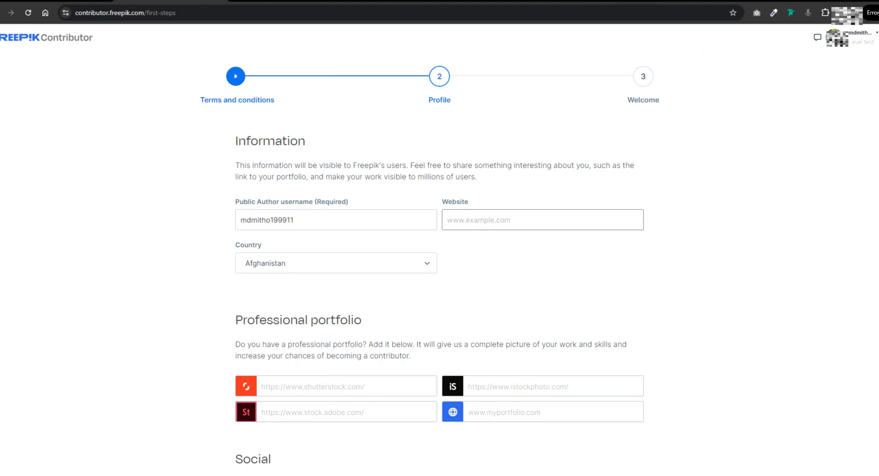
scroll(440, 273, down, 6)
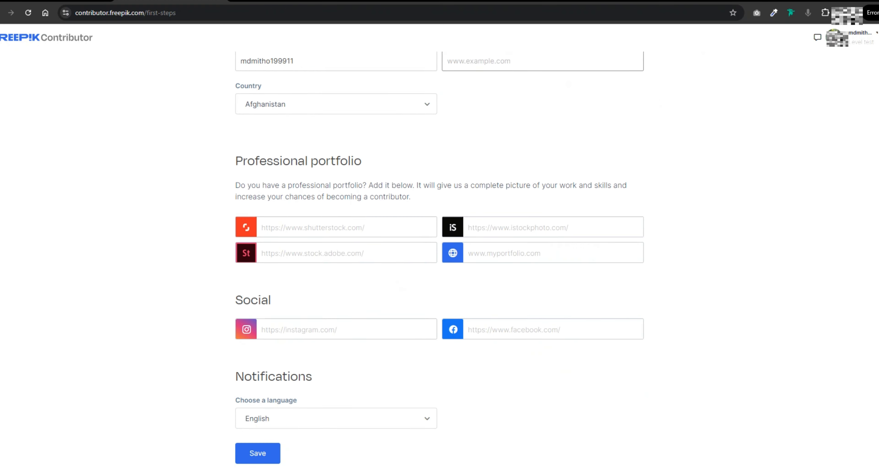
scroll(439, 273, up, 5)
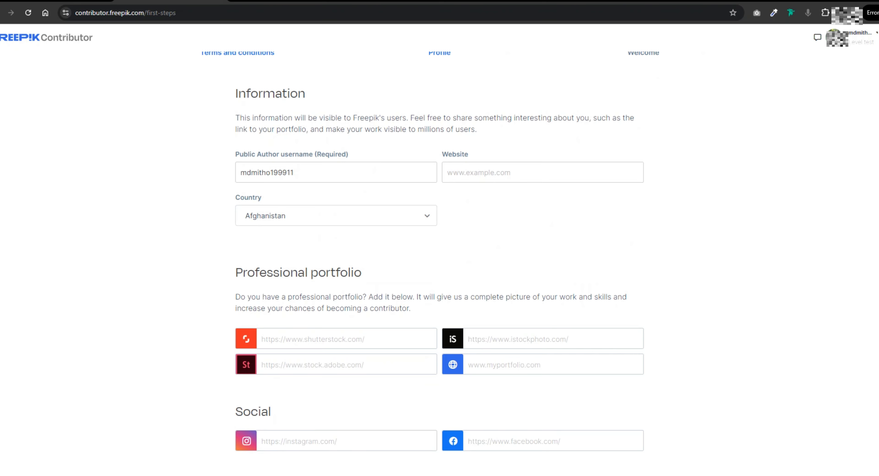
scroll(342, 338, down, 3)
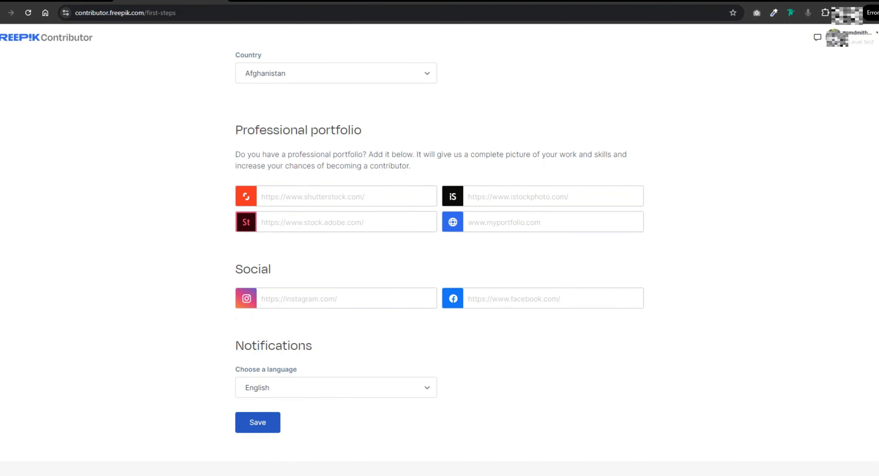
scroll(261, 421, up, 4)
scroll(440, 263, down, 2)
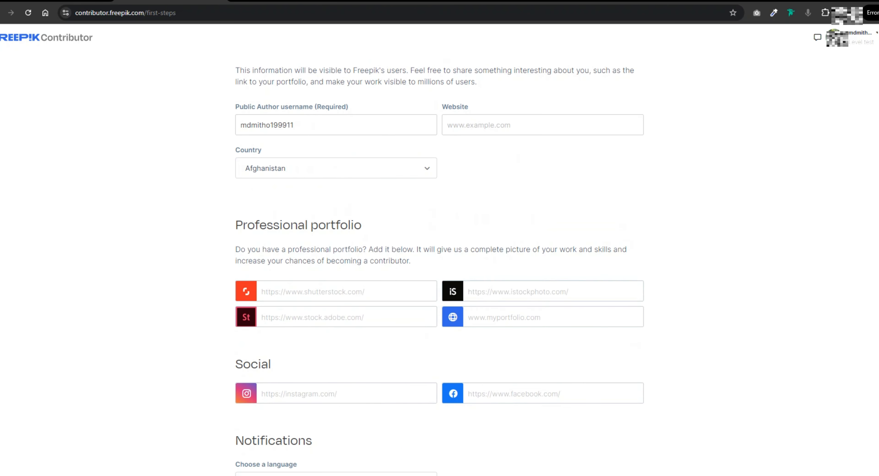
Open a new browser tab and search Google for "facebook".
key(ctrl+t)
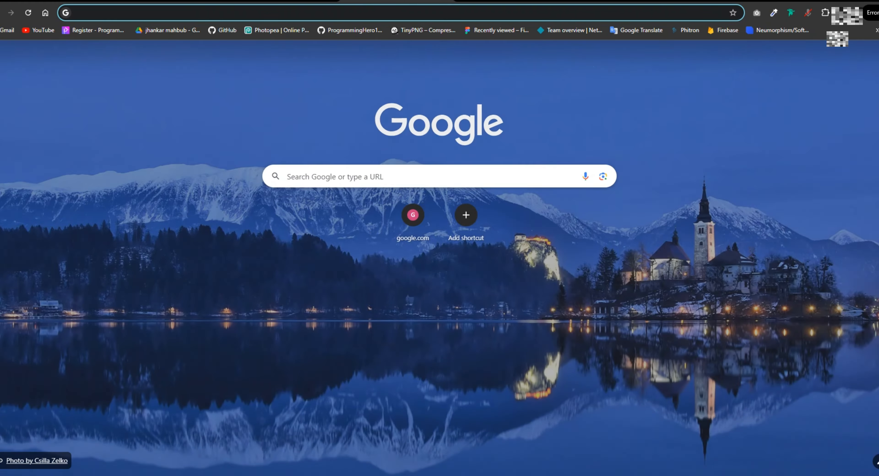
click(440, 176)
text(fa)
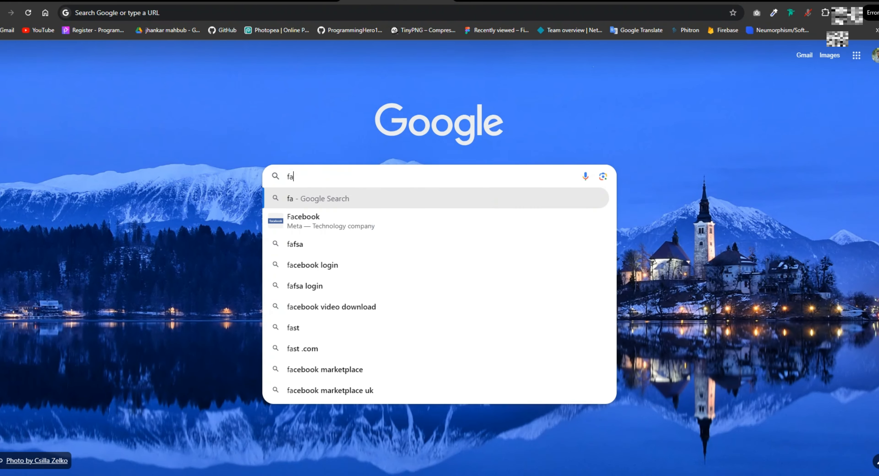
text(cebook)
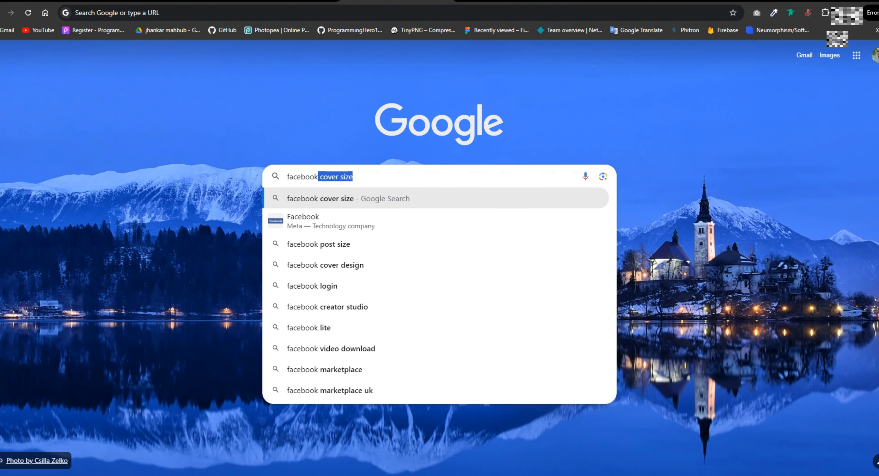
key(Delete)
key(Return)
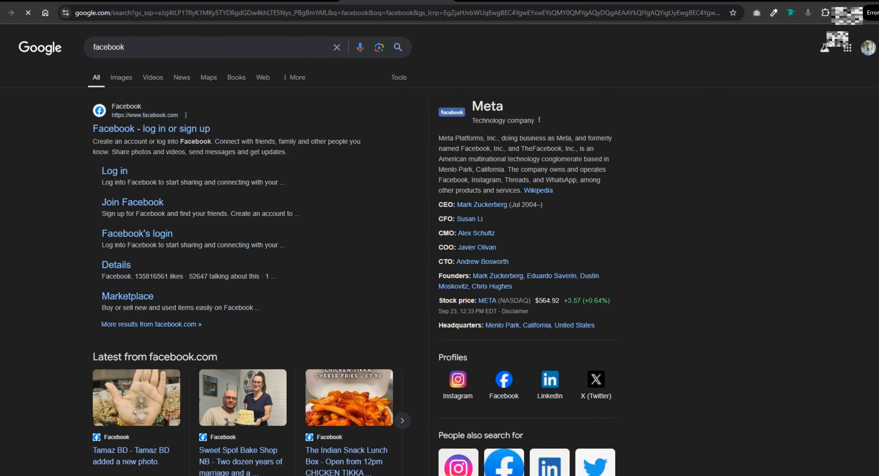
key(ctrl+l)
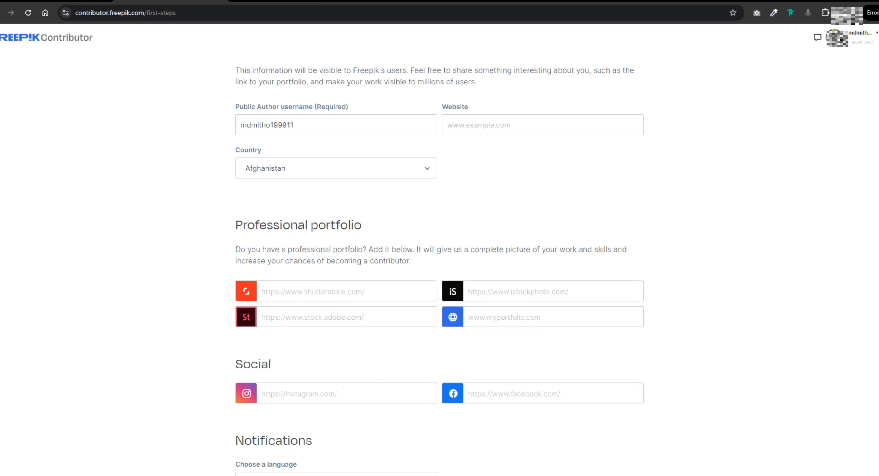
Return to the profile form of the contributor registration and save it.
click(283, 1)
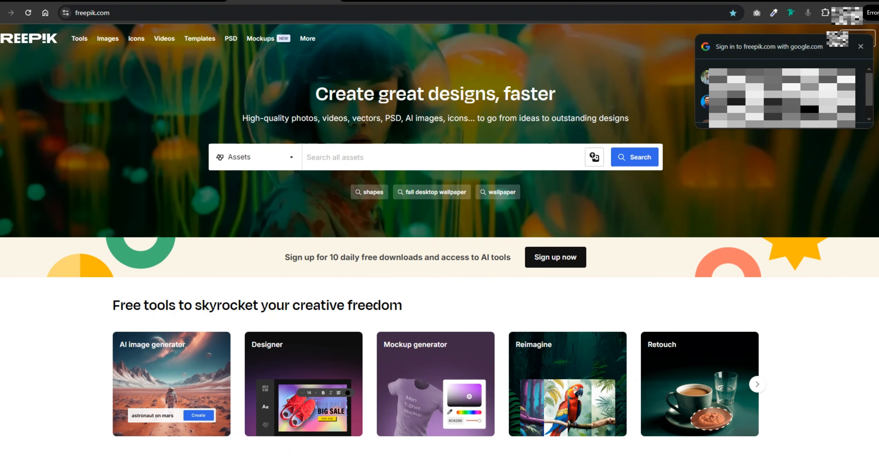
click(170, 0)
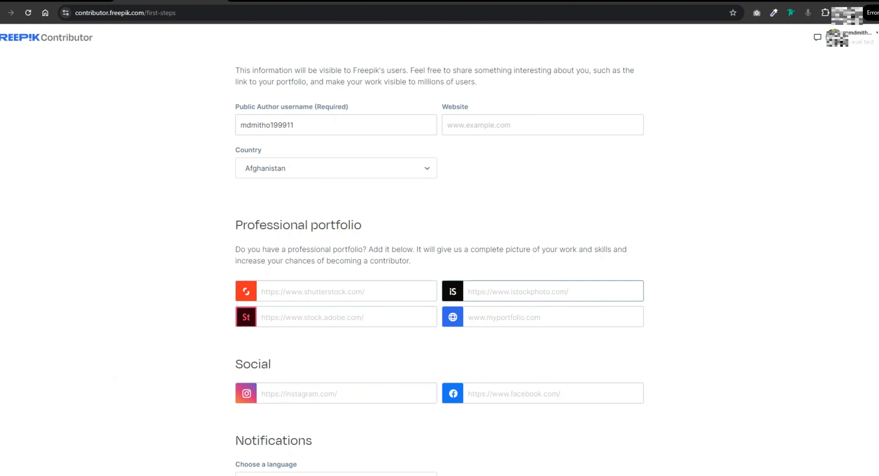
scroll(543, 294, up, 1)
scroll(542, 294, down, 6)
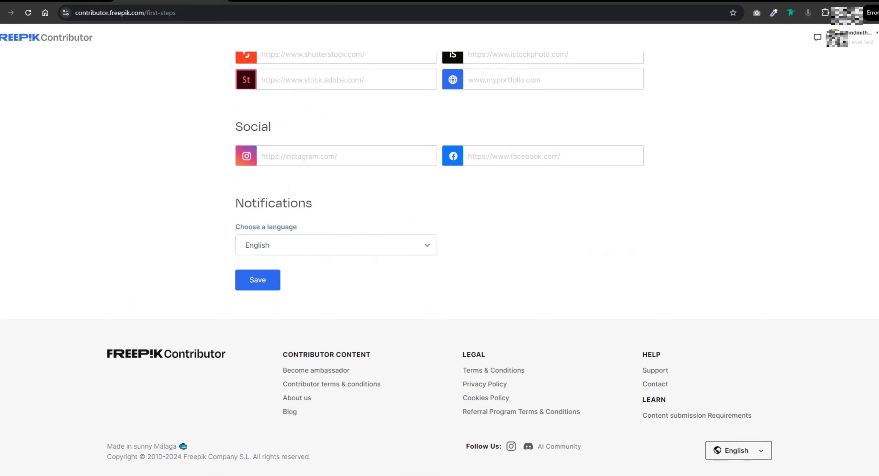
click(257, 280)
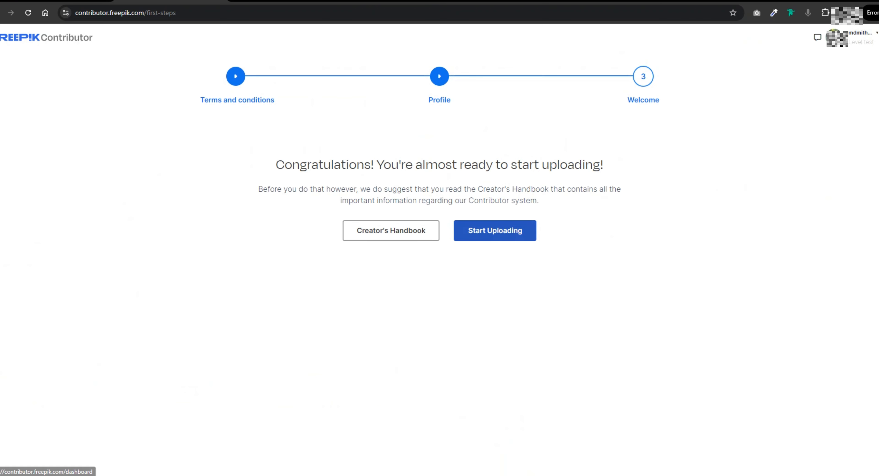
Continue from the welcome stage to start uploading and complete all six parts of the Contributor Panel onboarding.
click(495, 230)
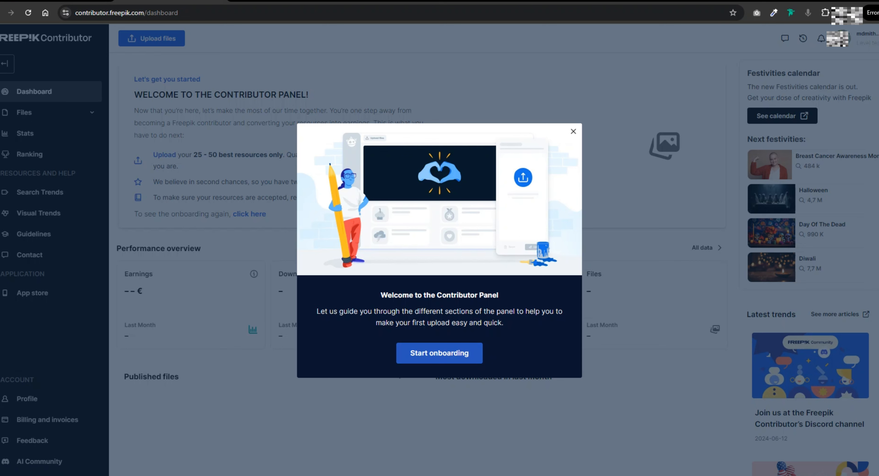
click(439, 354)
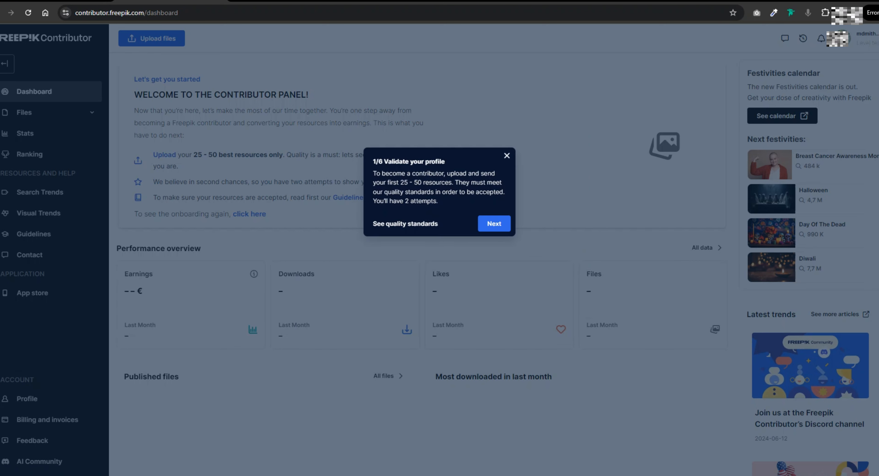
click(494, 223)
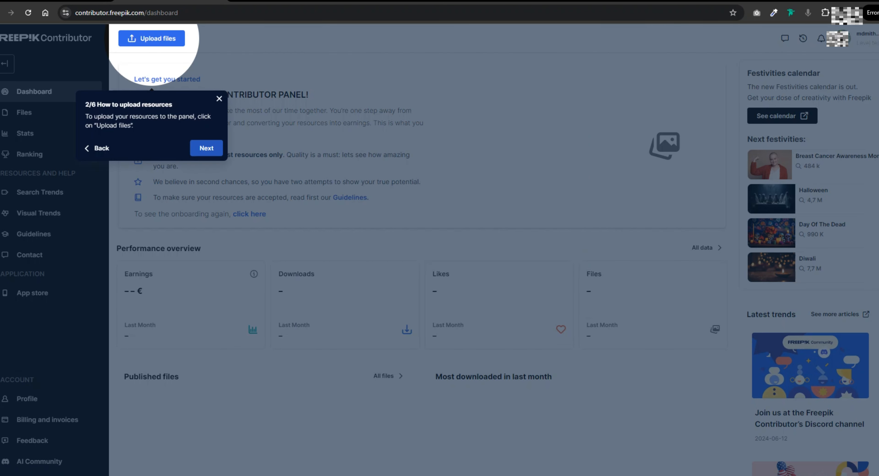
click(207, 148)
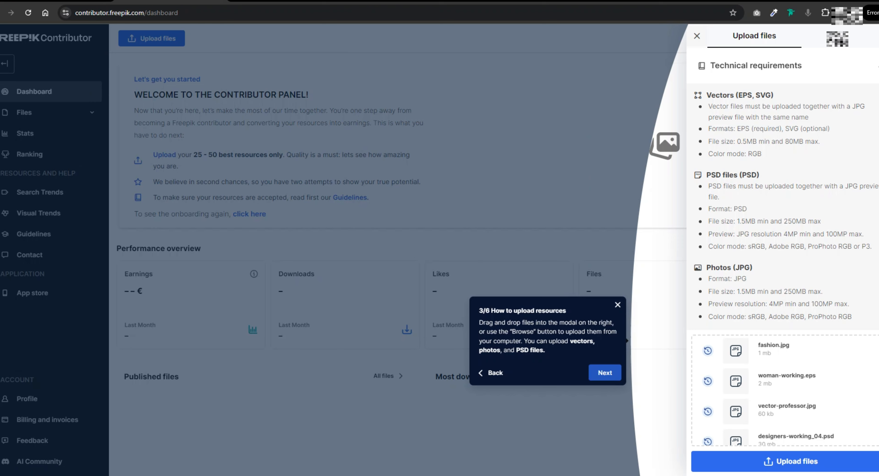
click(605, 373)
click(605, 267)
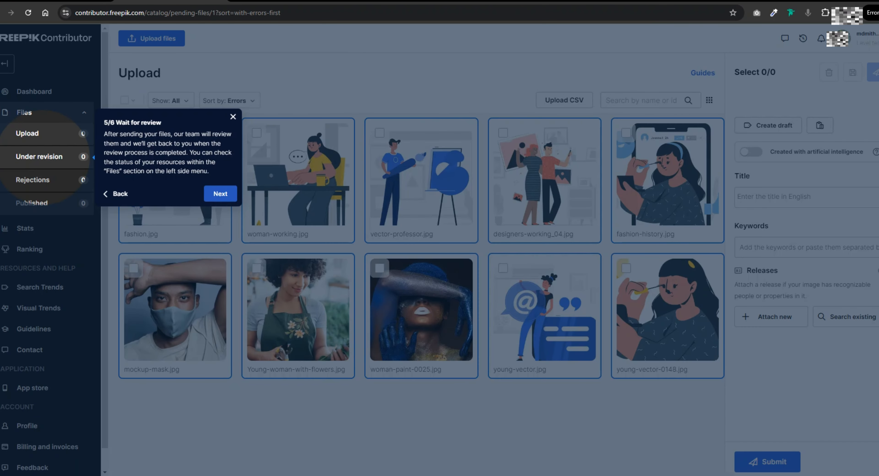
click(220, 194)
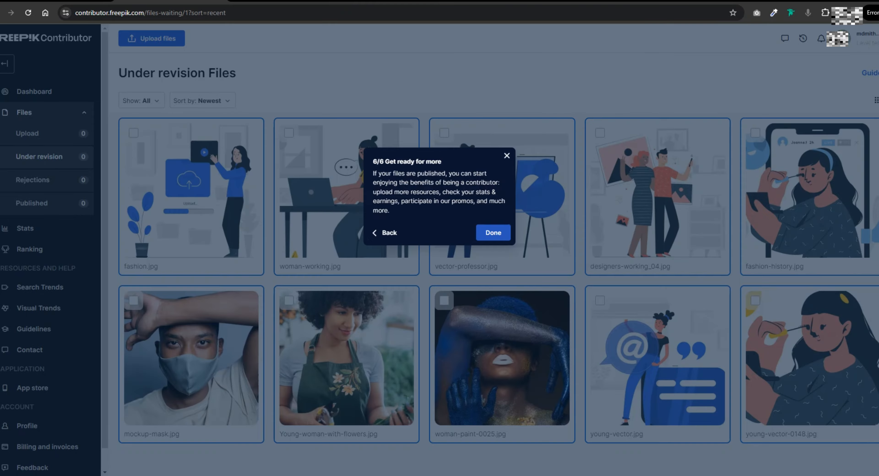
click(493, 233)
Look over the contributor dashboard, expand the Files section and open the pane for uploading files.
scroll(494, 265, down, 5)
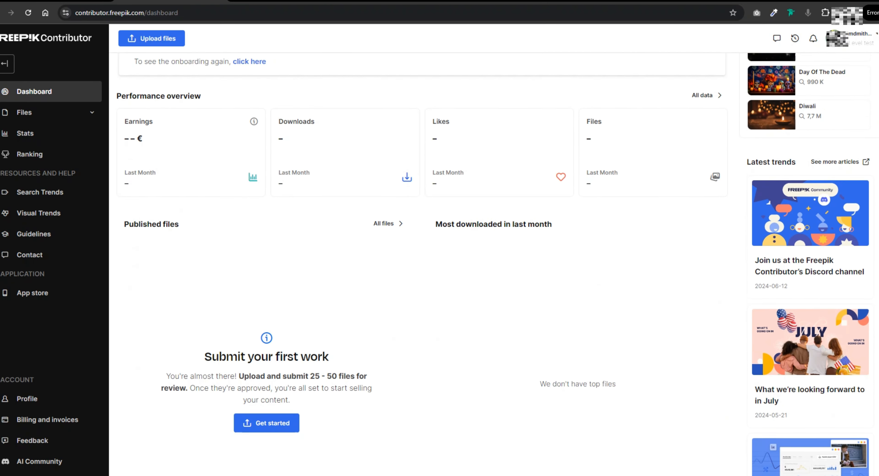
scroll(494, 265, up, 5)
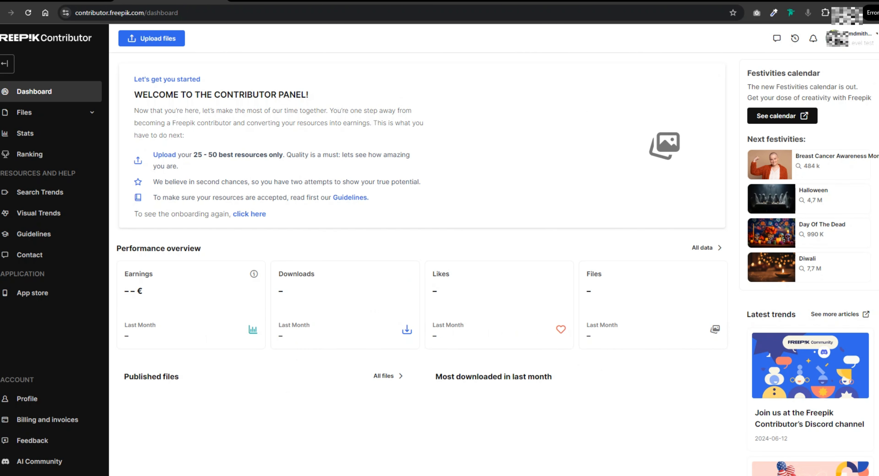
click(24, 113)
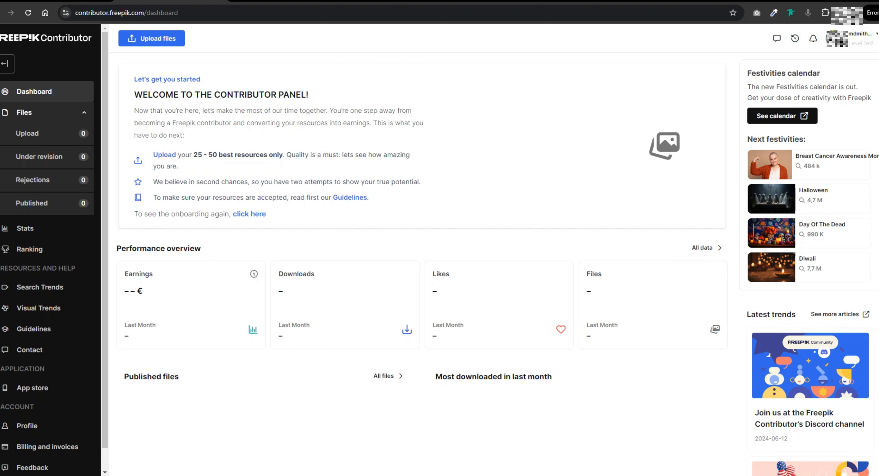
click(152, 39)
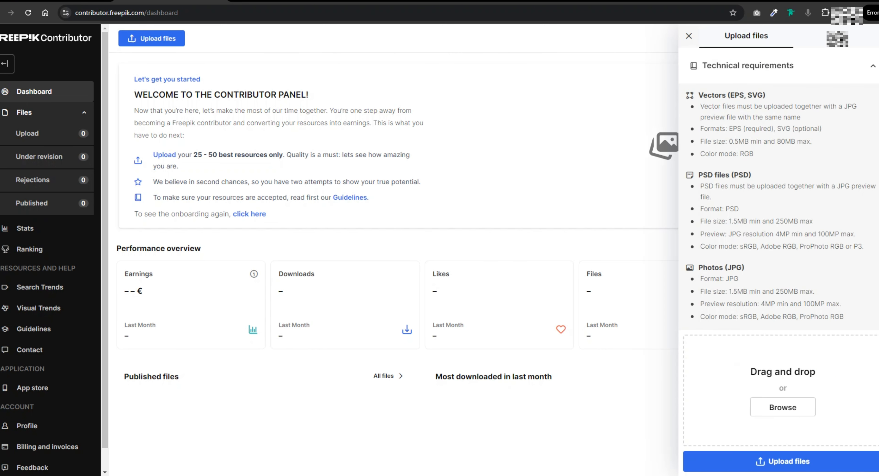